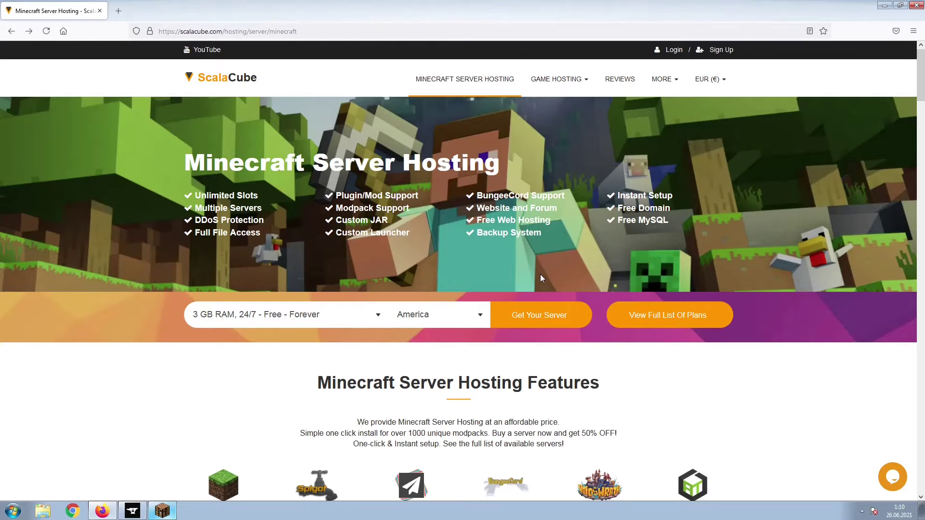
Step: Build a Java Edition server in America and add the Jurassic Park Modpack as its game server
{"action": "left_click", "coordinate": [536, 315]}
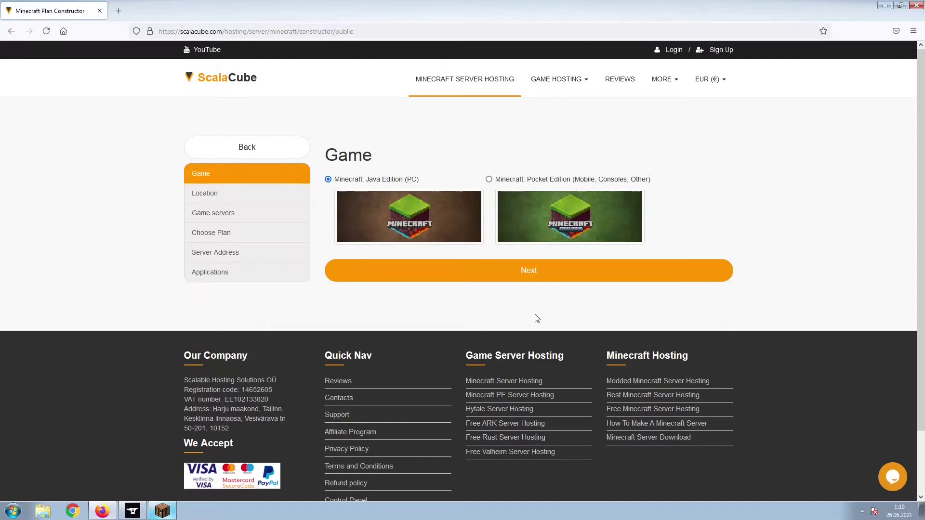
{"action": "left_click", "coordinate": [539, 271]}
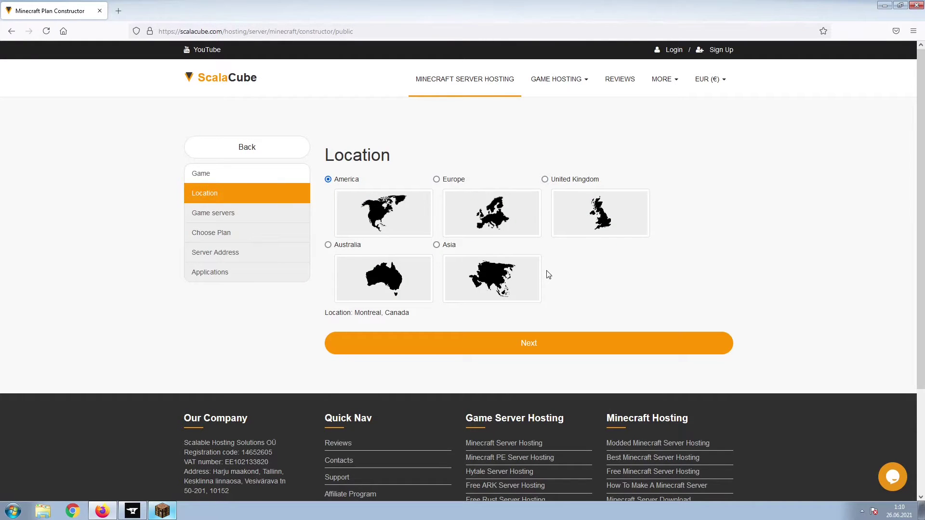
{"action": "left_click", "coordinate": [551, 343]}
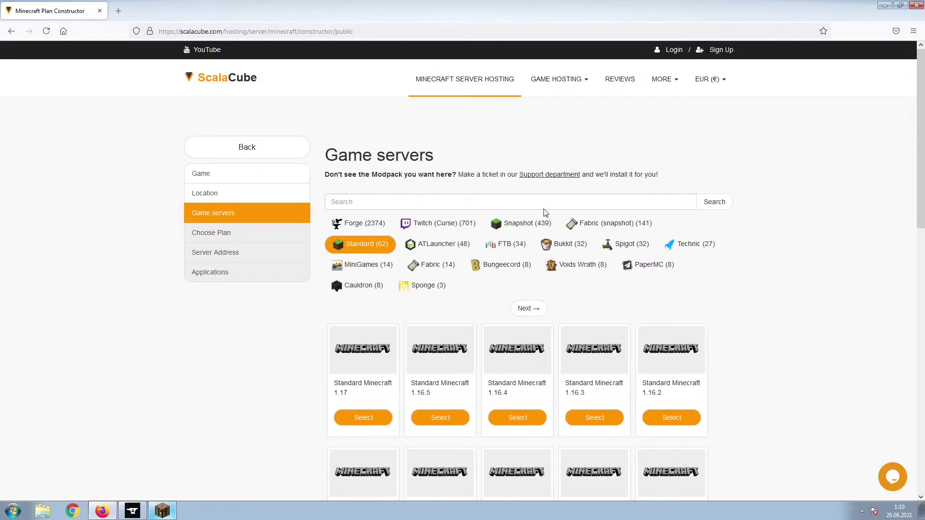
{"action": "type", "text": "Jurassic Park Modpack"}
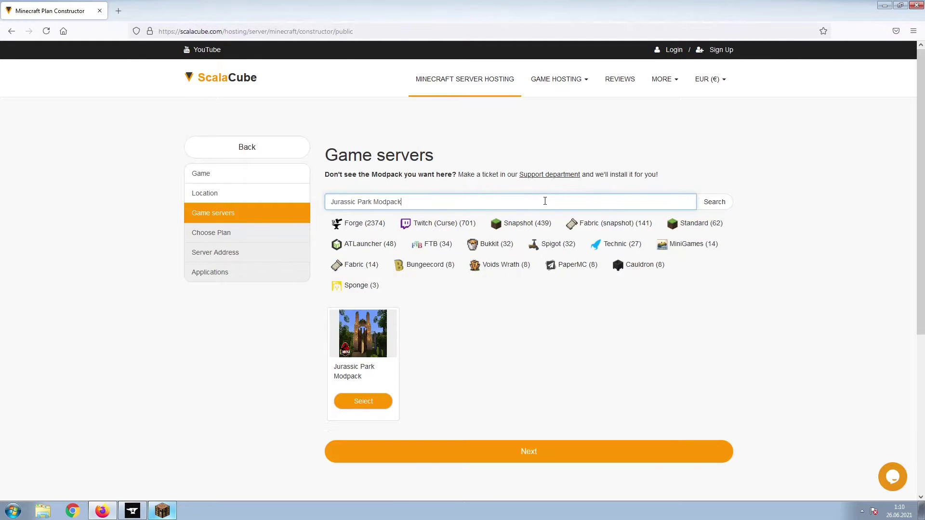
{"action": "left_click", "coordinate": [361, 401]}
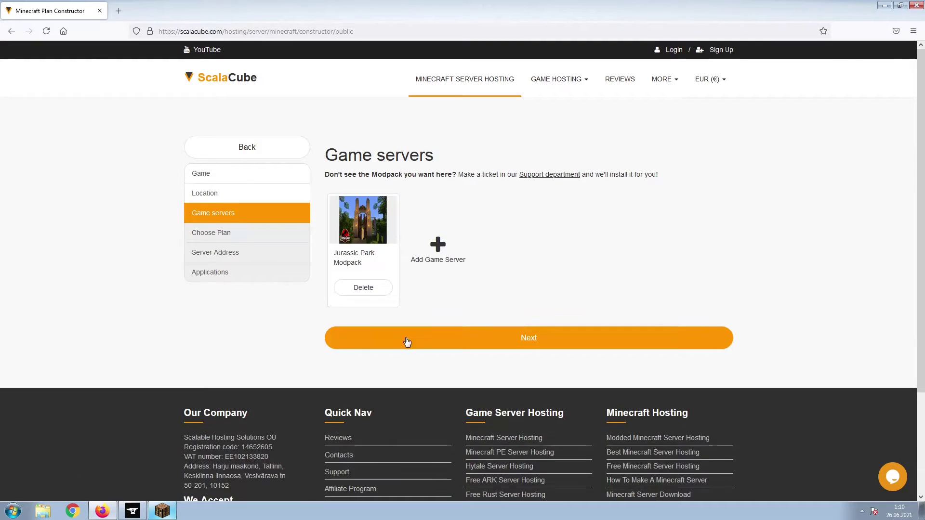
Step: Take the recommended VPS 4.5G plan and keep the free IP-with-port address
{"action": "left_click", "coordinate": [407, 340]}
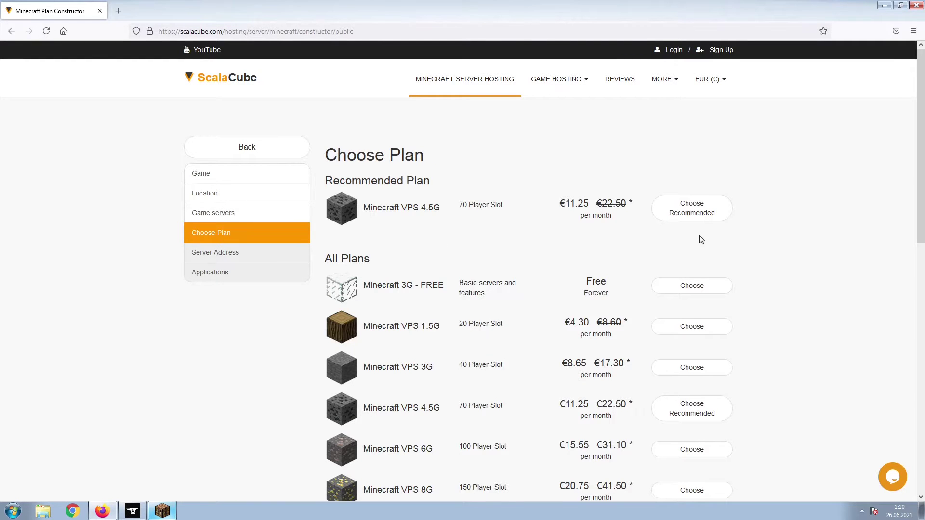
{"action": "left_click", "coordinate": [698, 211]}
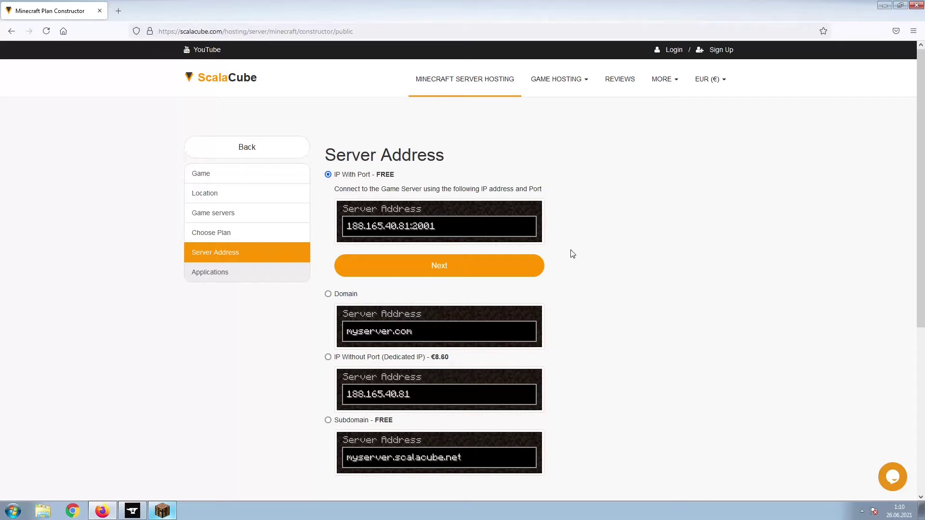
{"action": "left_click", "coordinate": [512, 266]}
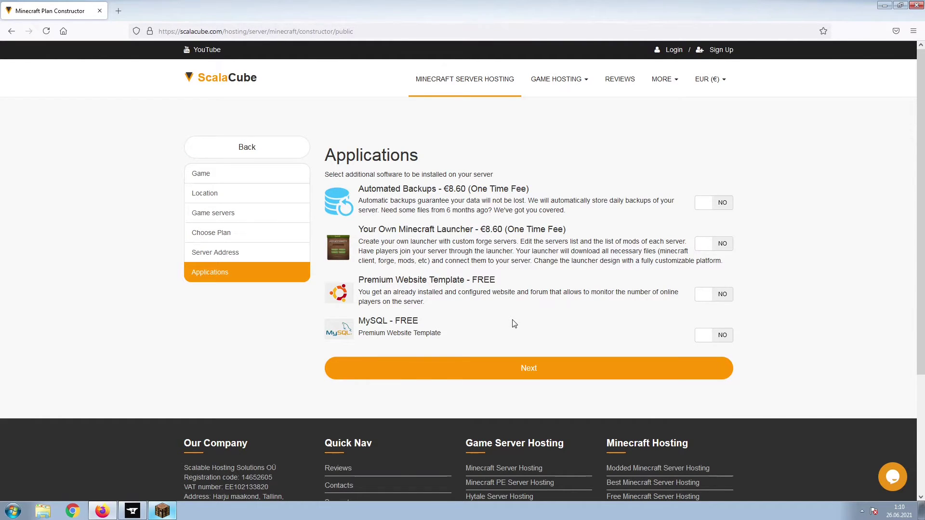
Step: Skip extra applications and pay for the discounted VPS 4.5G server rental
{"action": "left_click", "coordinate": [513, 363]}
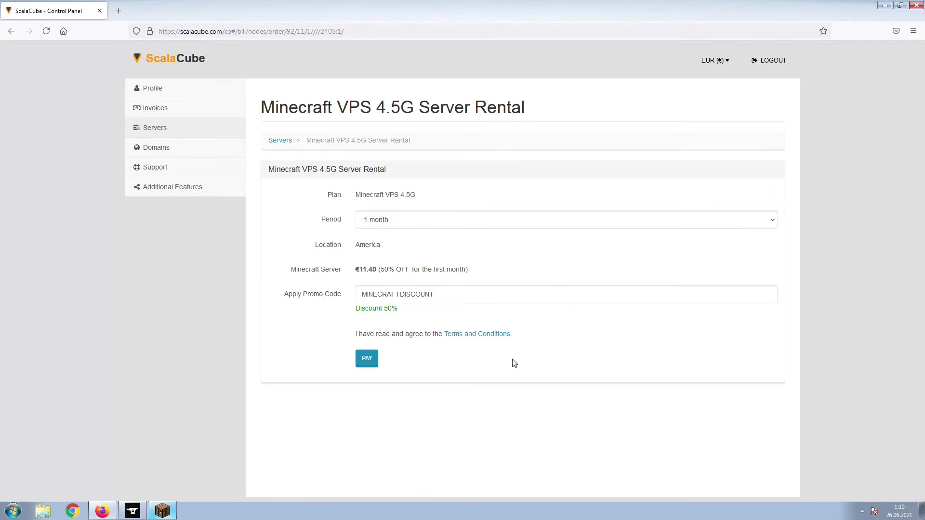
{"action": "left_click", "coordinate": [367, 358]}
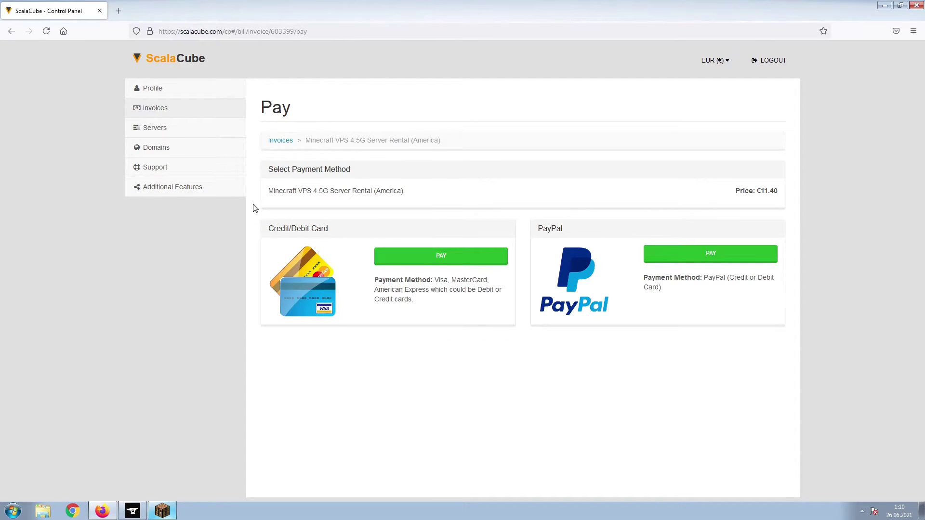
Step: Manage the Jupiter 12918 server and view the Minecraft server's details with its IP
{"action": "left_click", "coordinate": [233, 130]}
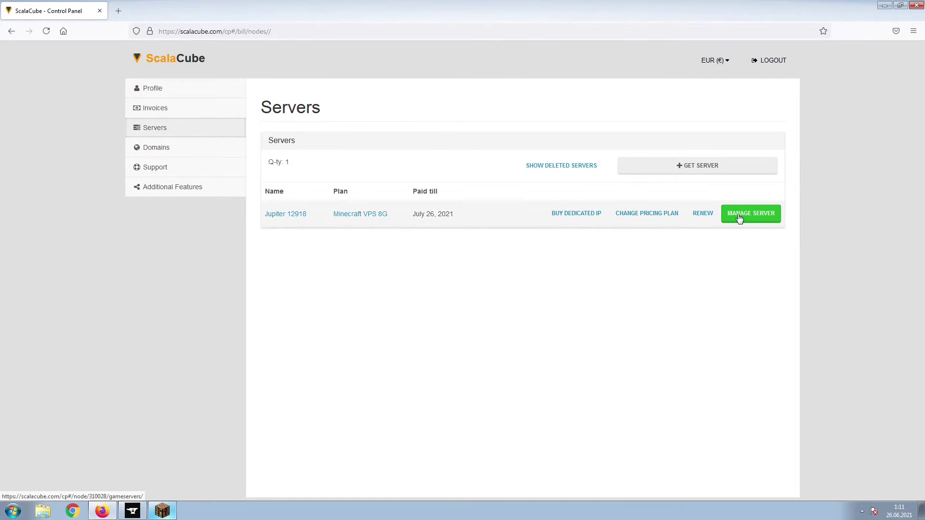
{"action": "left_click", "coordinate": [739, 217]}
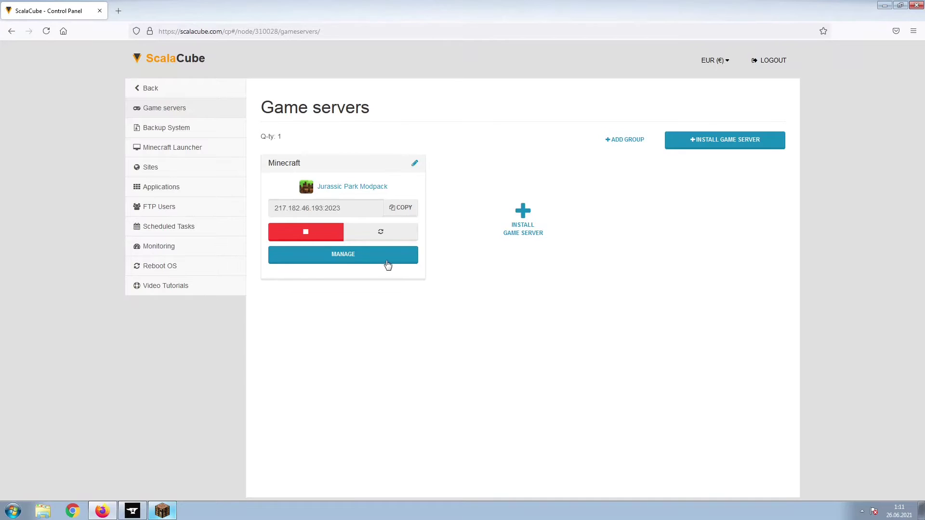
{"action": "left_click", "coordinate": [375, 261]}
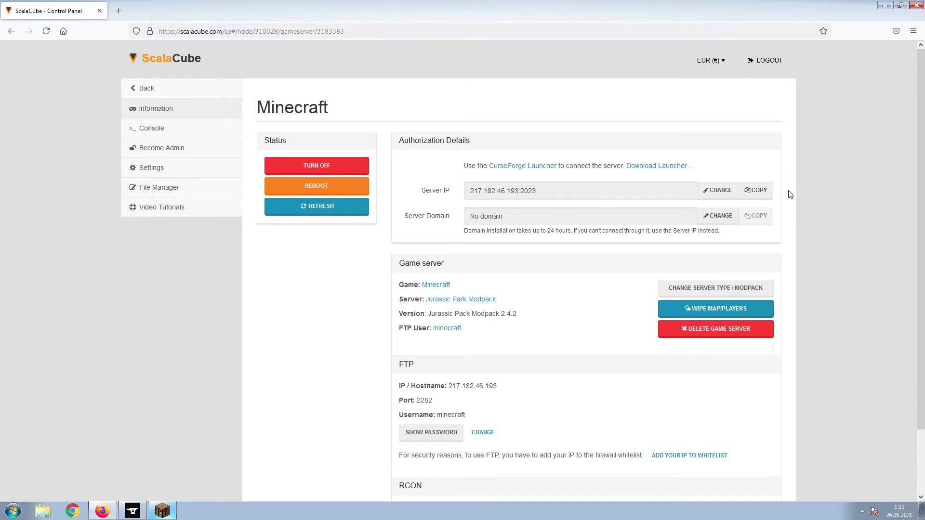
{"action": "left_click", "coordinate": [762, 192]}
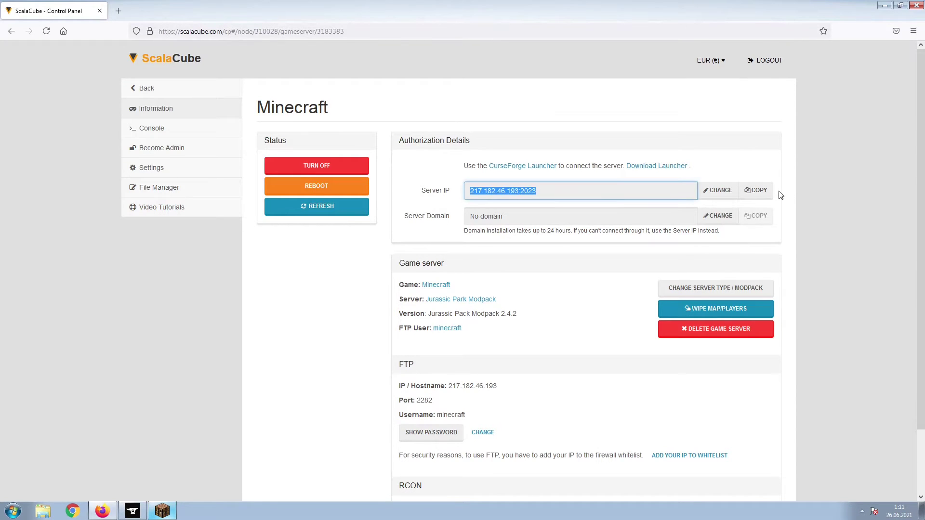